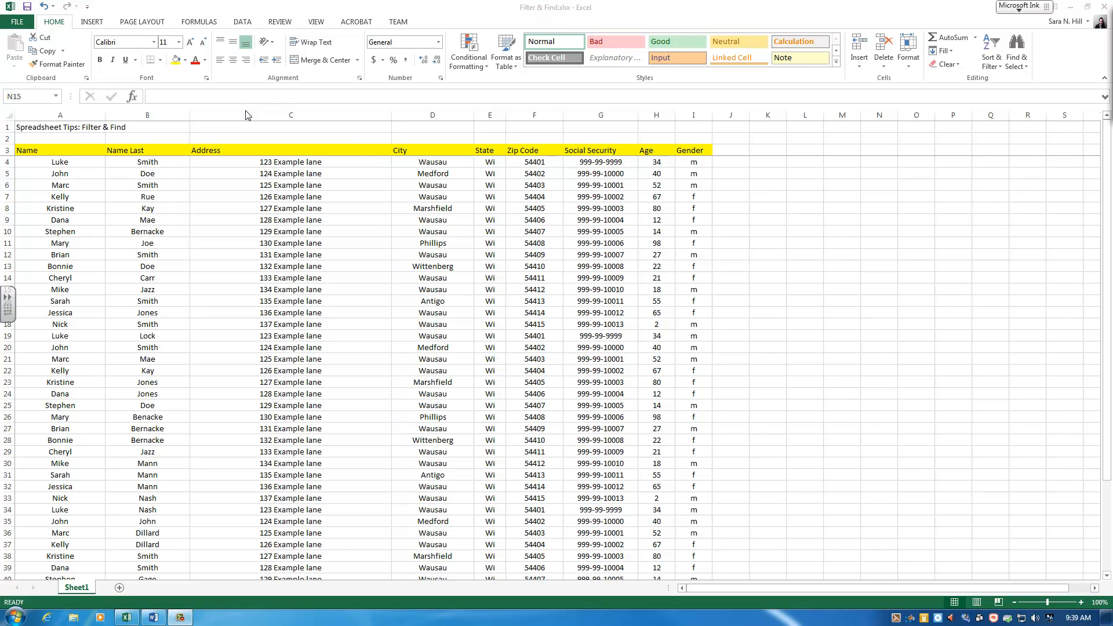
Step: Turn on filtering for the table, using the header row A3:I3 as the filter headings
{"action": "left_click", "coordinate": [243, 22]}
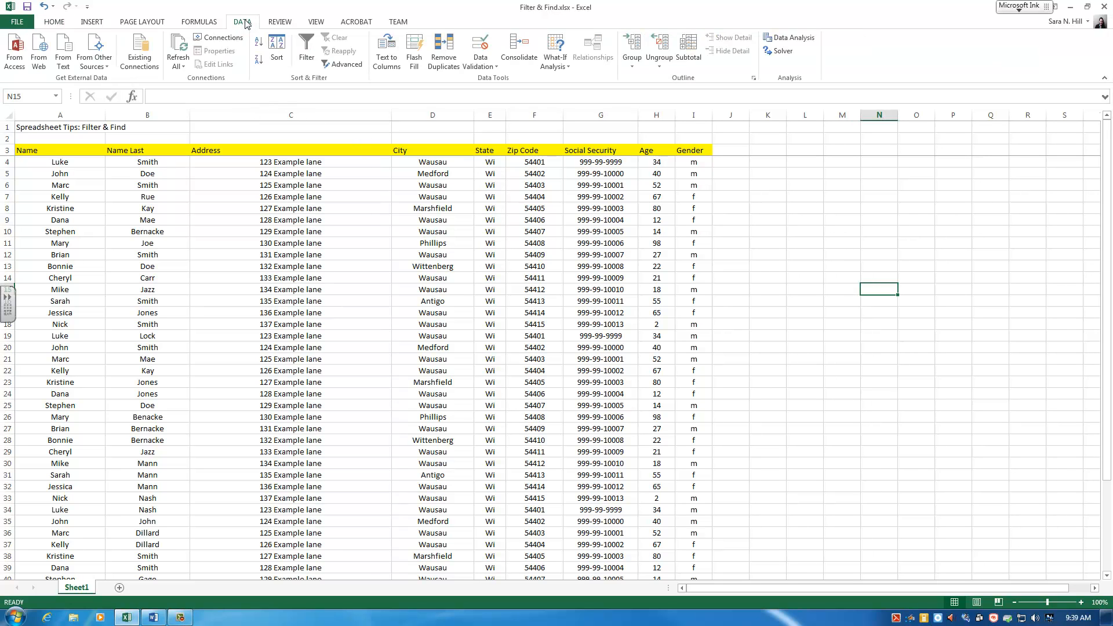
{"action": "left_click", "coordinate": [309, 59]}
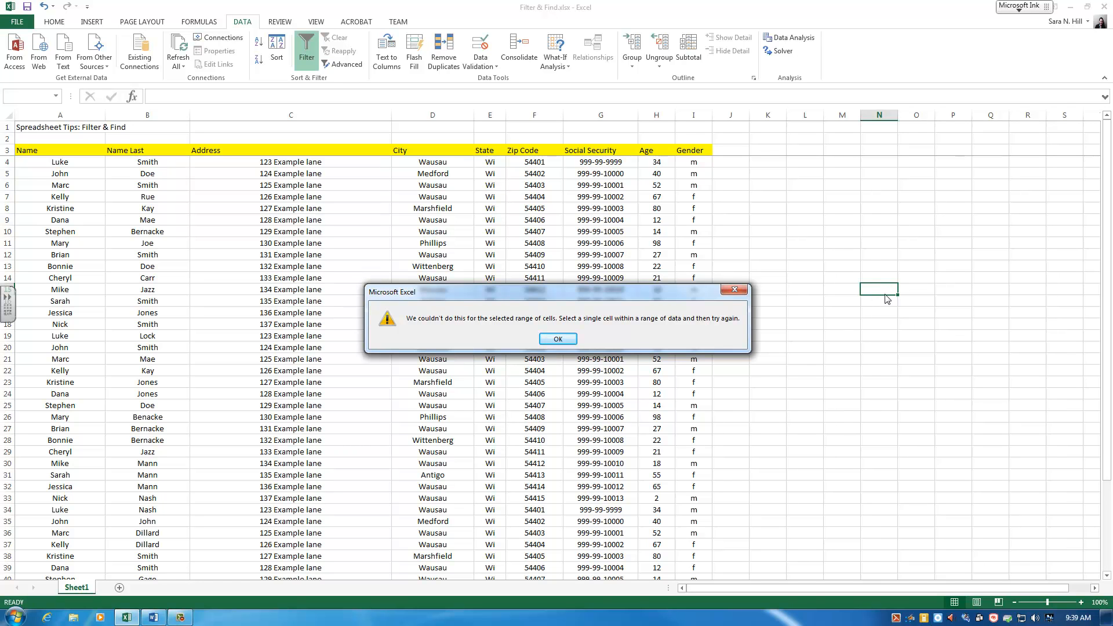
{"action": "left_click", "coordinate": [557, 339]}
{"action": "left_click_drag", "start_coordinate": [704, 150], "coordinate": [18, 152]}
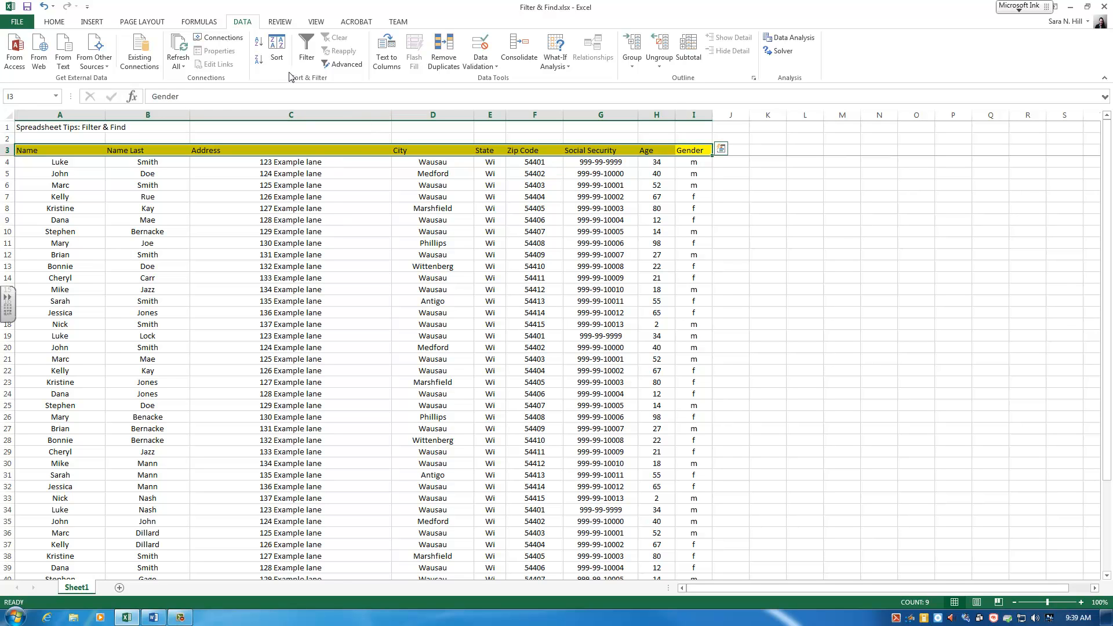
{"action": "left_click", "coordinate": [303, 56]}
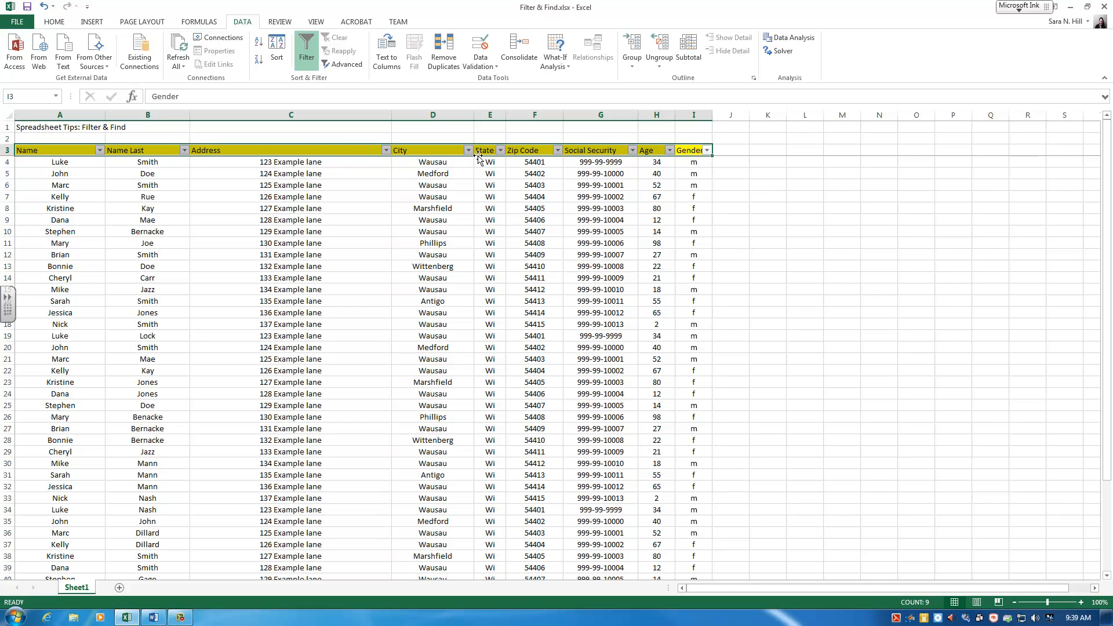
Step: Filter the City column to show only Antigo
{"action": "left_click", "coordinate": [445, 173]}
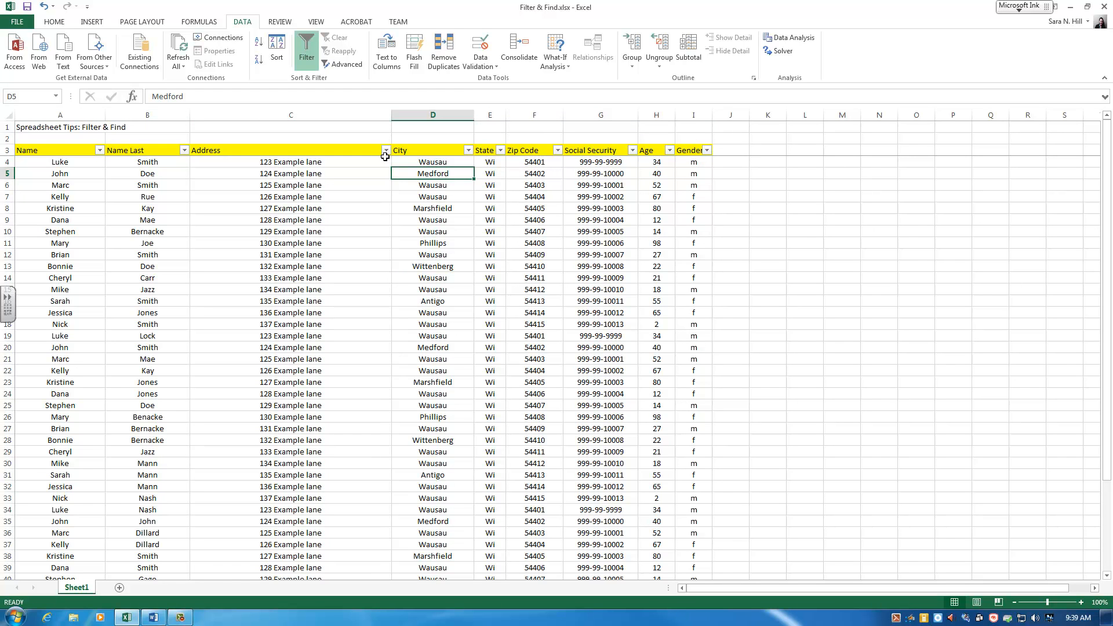
{"action": "left_click", "coordinate": [468, 151]}
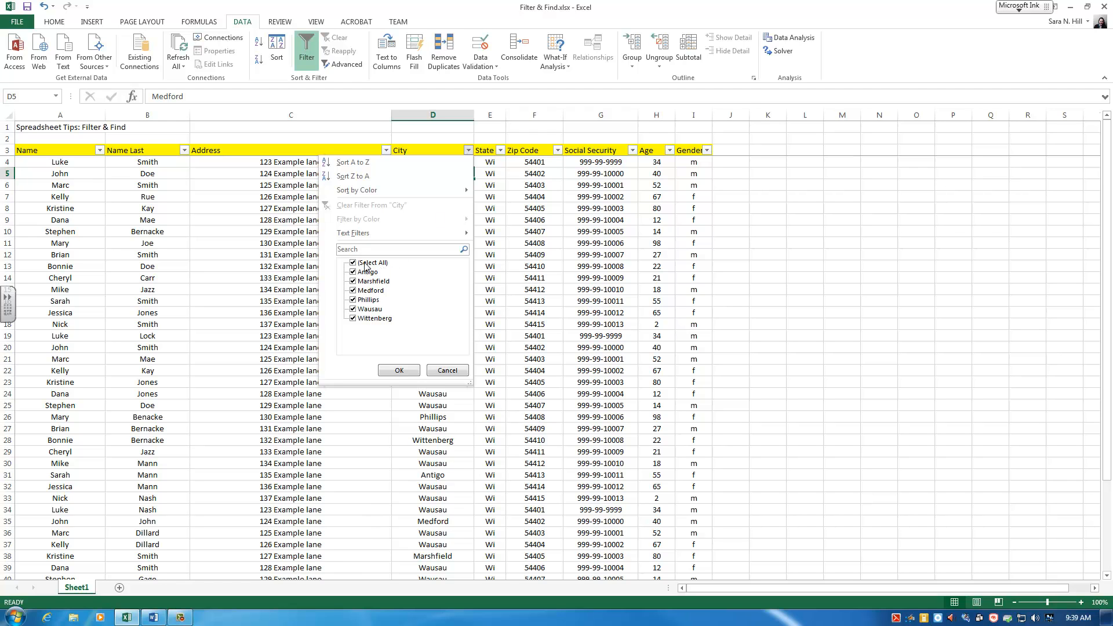
{"action": "left_click", "coordinate": [353, 281]}
{"action": "left_click", "coordinate": [353, 291]}
{"action": "left_click", "coordinate": [352, 300]}
{"action": "left_click", "coordinate": [353, 309]}
{"action": "left_click", "coordinate": [352, 318]}
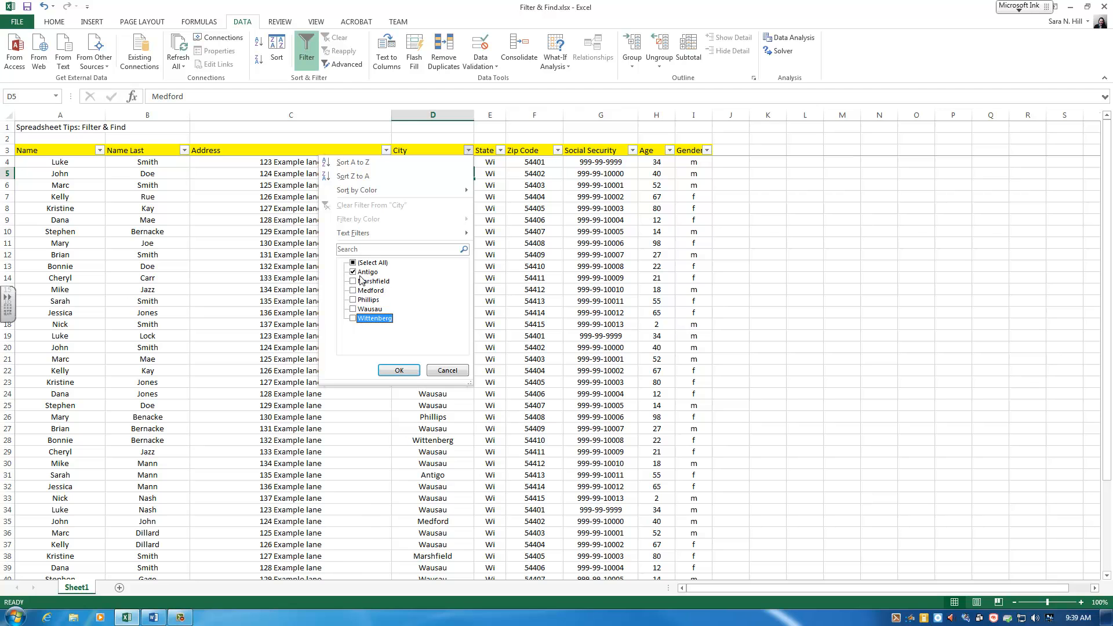
{"action": "left_click", "coordinate": [399, 370]}
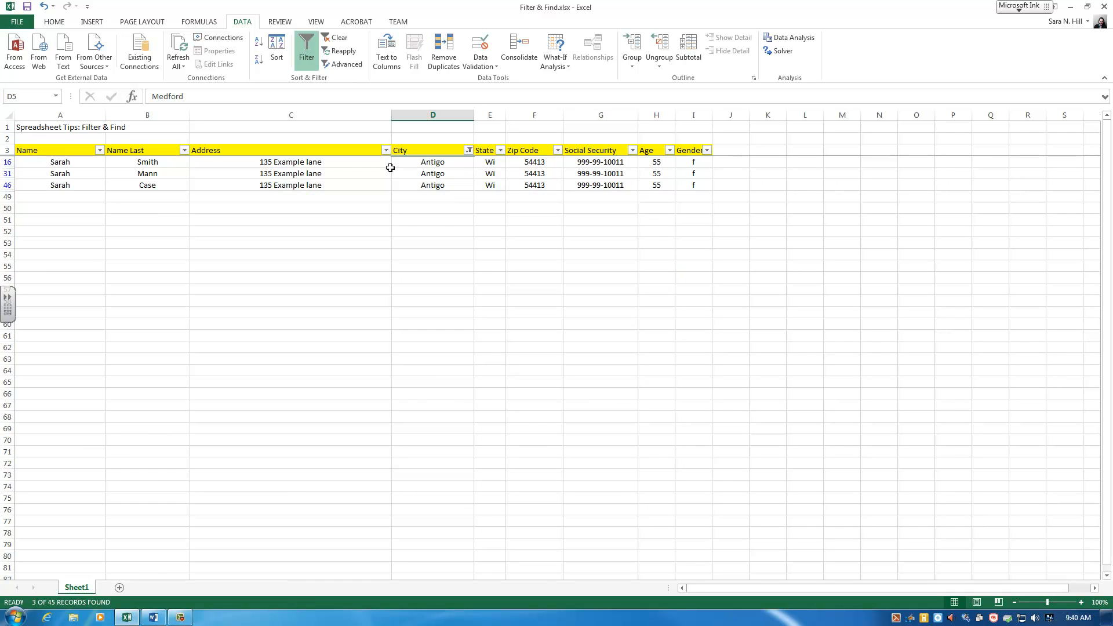
Step: Add Phillips and Medford to the City filter
{"action": "left_click", "coordinate": [469, 150]}
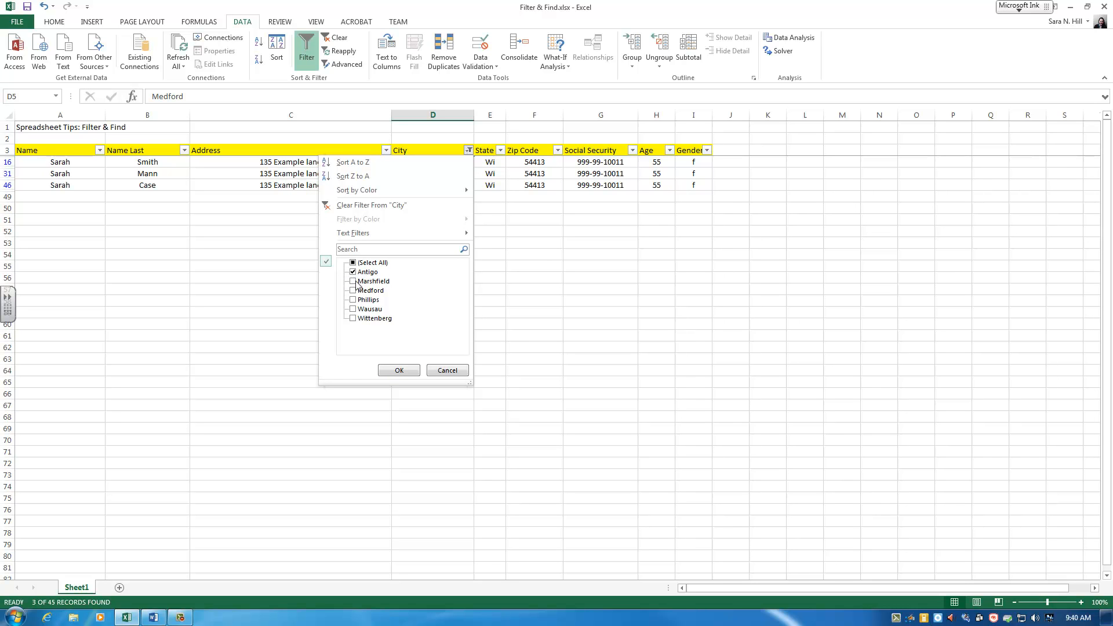
{"action": "left_click", "coordinate": [353, 301]}
{"action": "left_click", "coordinate": [353, 291]}
{"action": "left_click", "coordinate": [386, 366]}
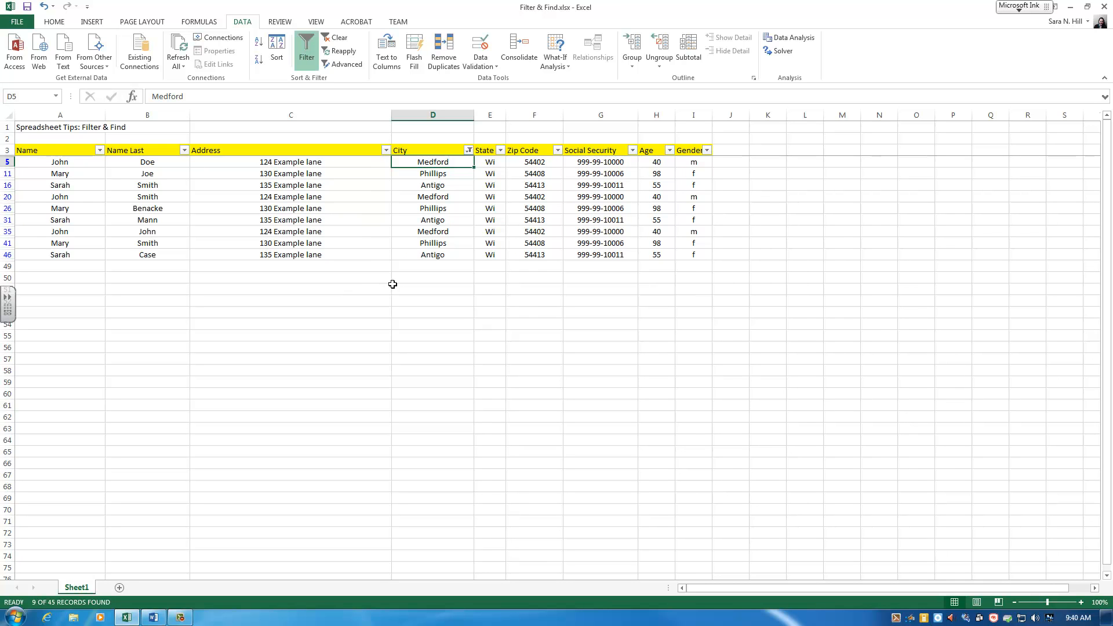
Step: Clear the City filter so all cities are shown
{"action": "left_click", "coordinate": [468, 150]}
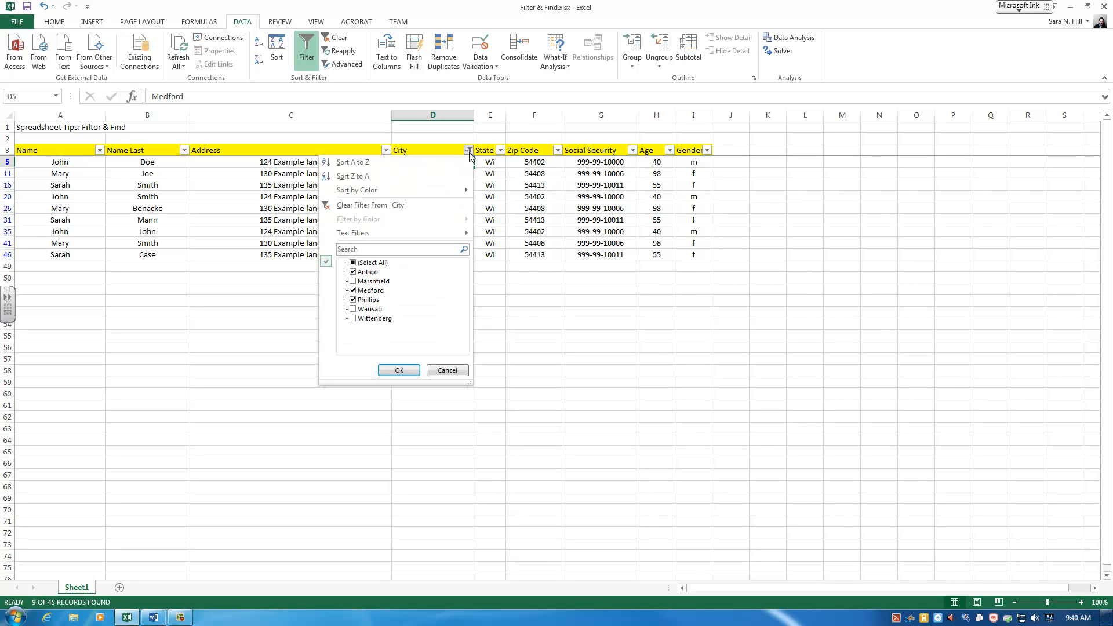
{"action": "left_click", "coordinate": [408, 371]}
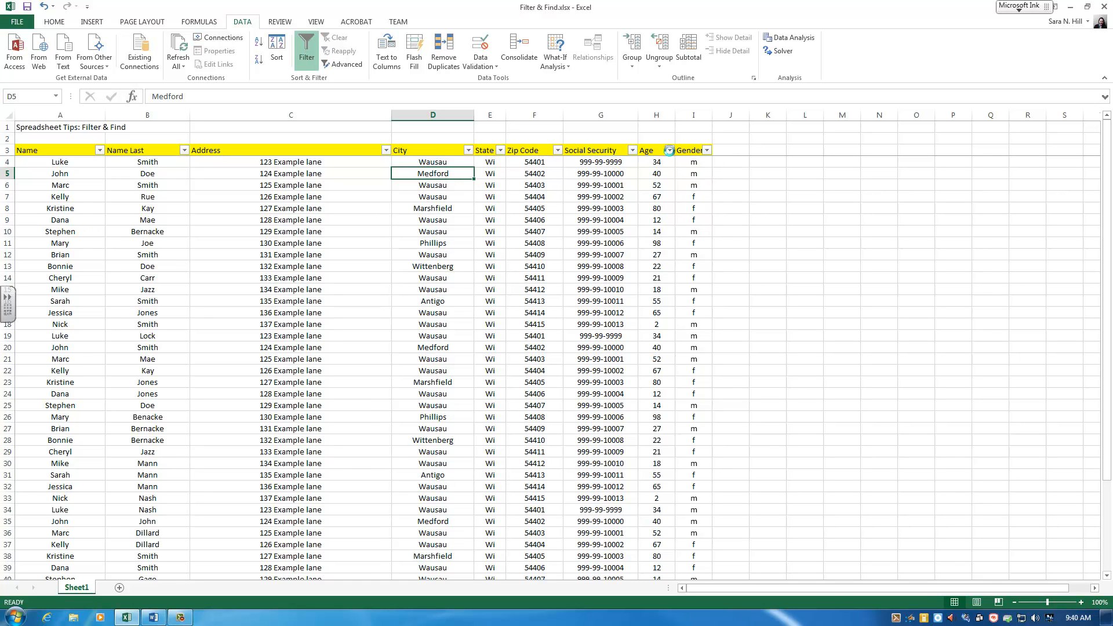
Step: Filter the Age column to show only ages 2, 12, 14 and 18
{"action": "left_click", "coordinate": [670, 150]}
{"action": "left_click", "coordinate": [554, 310]}
{"action": "left_click", "coordinate": [554, 318]}
{"action": "left_click", "coordinate": [554, 327]}
{"action": "left_click", "coordinate": [554, 337]}
{"action": "left_click", "coordinate": [554, 346]}
{"action": "left_click_drag", "start_coordinate": [664, 308], "coordinate": [664, 342]}
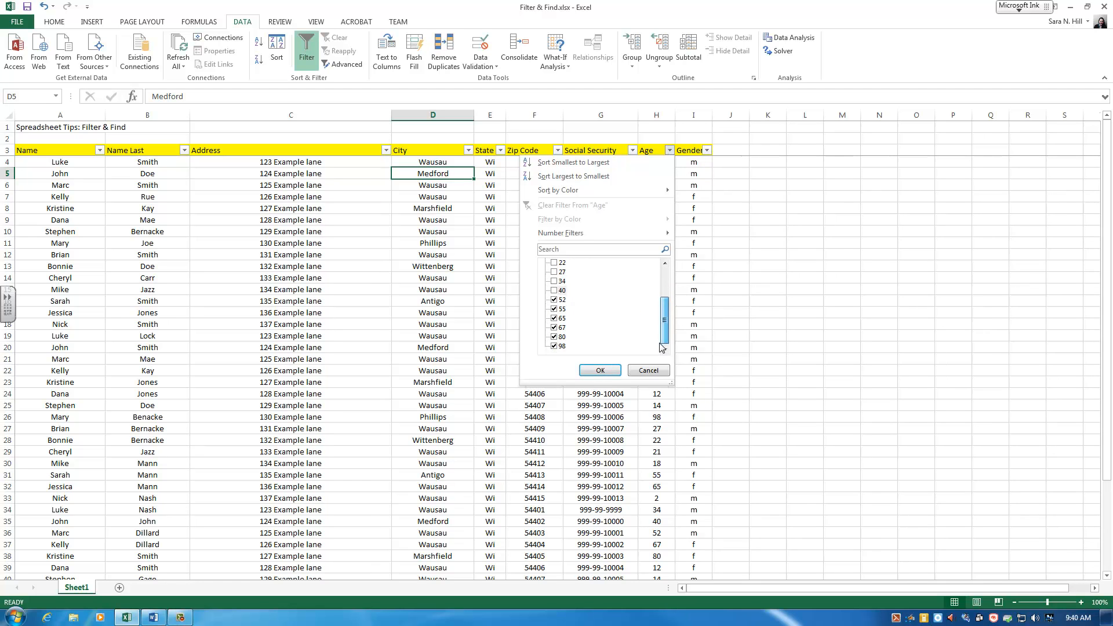
{"action": "left_click", "coordinate": [554, 346]}
{"action": "left_click", "coordinate": [554, 328]}
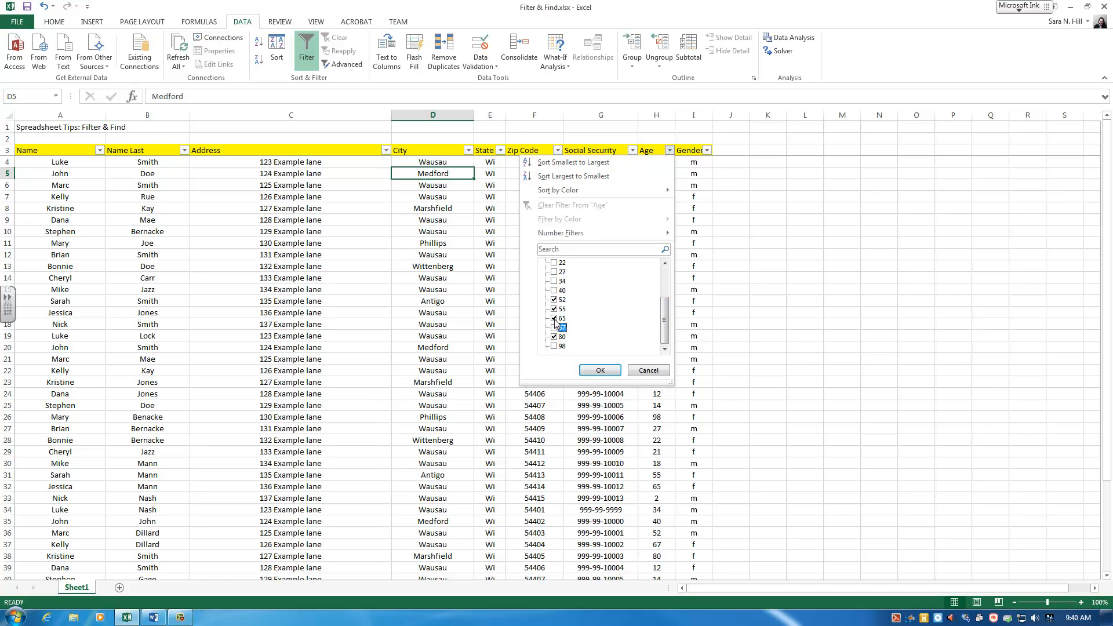
{"action": "left_click", "coordinate": [554, 309]}
{"action": "left_click", "coordinate": [554, 299]}
{"action": "left_click", "coordinate": [554, 337]}
{"action": "left_click", "coordinate": [587, 369]}
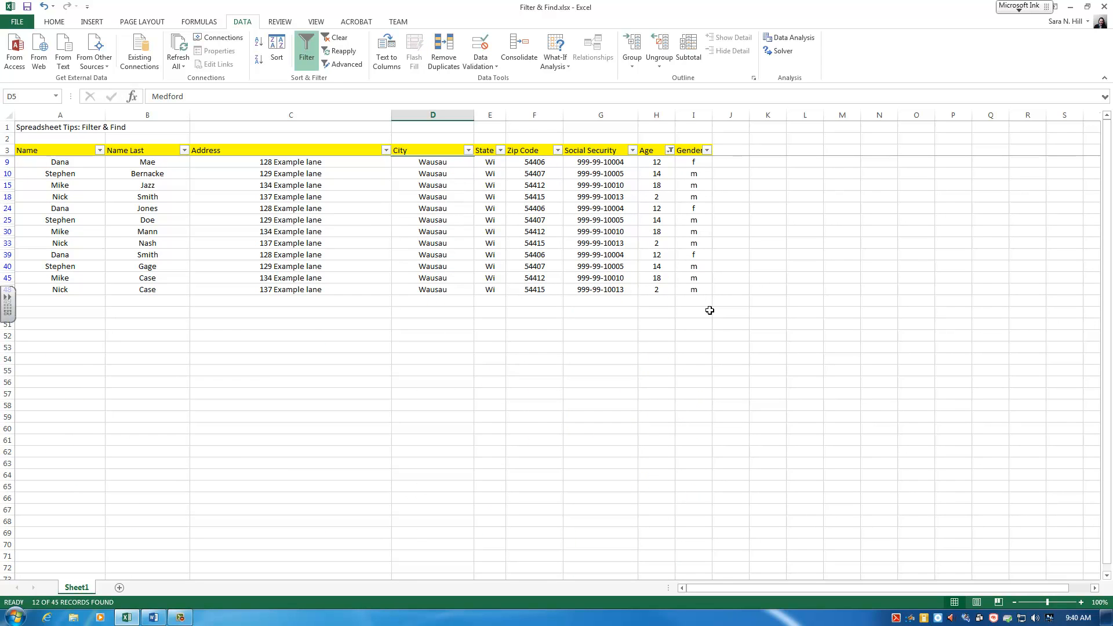
Step: Change the Age filter to show only ages 65, 67, 80 and 98
{"action": "left_click", "coordinate": [669, 151]}
{"action": "left_click", "coordinate": [554, 264]}
{"action": "left_click_drag", "start_coordinate": [666, 307], "coordinate": [659, 329]}
{"action": "left_click", "coordinate": [554, 318]}
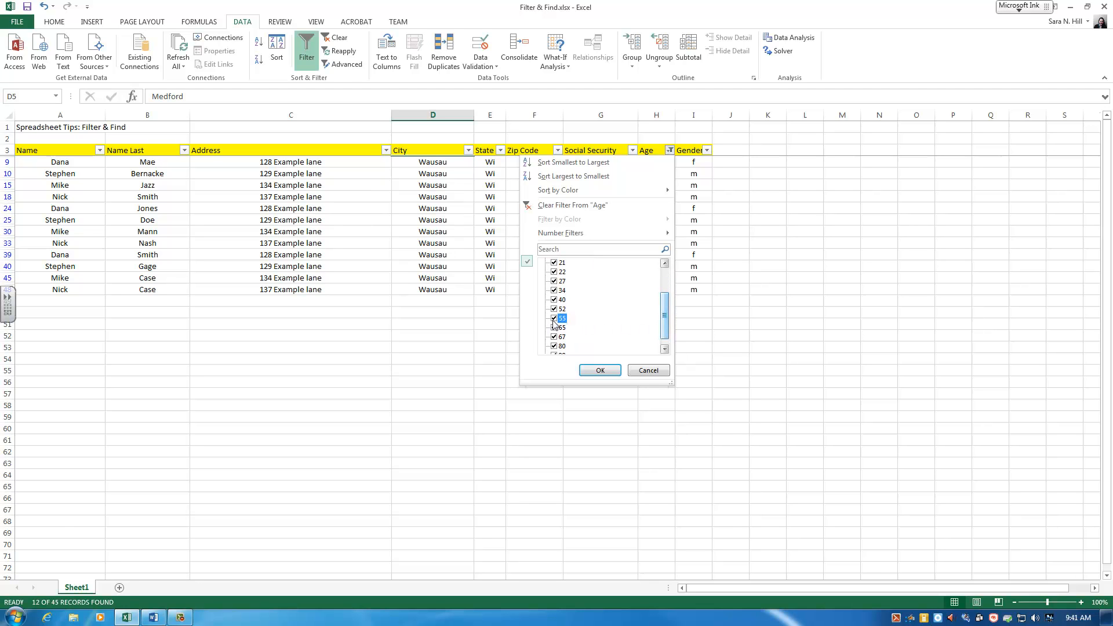
{"action": "left_click", "coordinate": [554, 308]}
{"action": "left_click", "coordinate": [554, 300]}
{"action": "left_click", "coordinate": [554, 290]}
{"action": "left_click", "coordinate": [554, 281]}
{"action": "left_click", "coordinate": [554, 262]}
{"action": "left_click", "coordinate": [554, 272]}
{"action": "left_click_drag", "start_coordinate": [663, 317], "coordinate": [663, 286]}
{"action": "left_click", "coordinate": [554, 299]}
{"action": "left_click", "coordinate": [554, 300]}
{"action": "left_click", "coordinate": [554, 290]}
{"action": "left_click", "coordinate": [554, 281]}
{"action": "left_click", "coordinate": [554, 272]}
{"action": "left_click", "coordinate": [600, 369]}
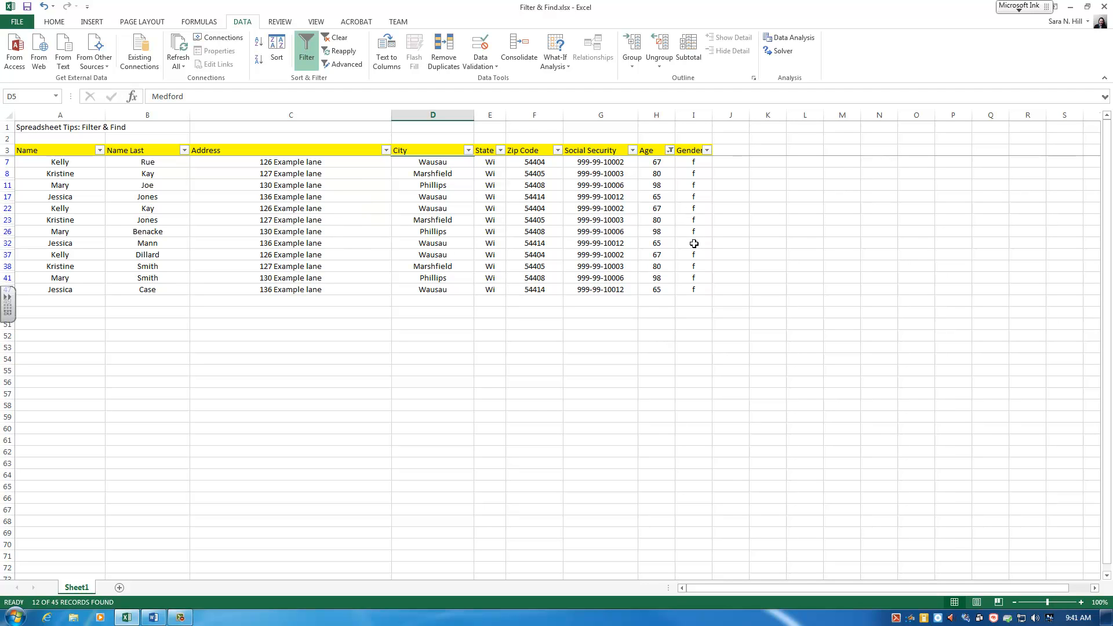
Step: Clear the Age filter so all ages are shown
{"action": "left_click", "coordinate": [670, 150]}
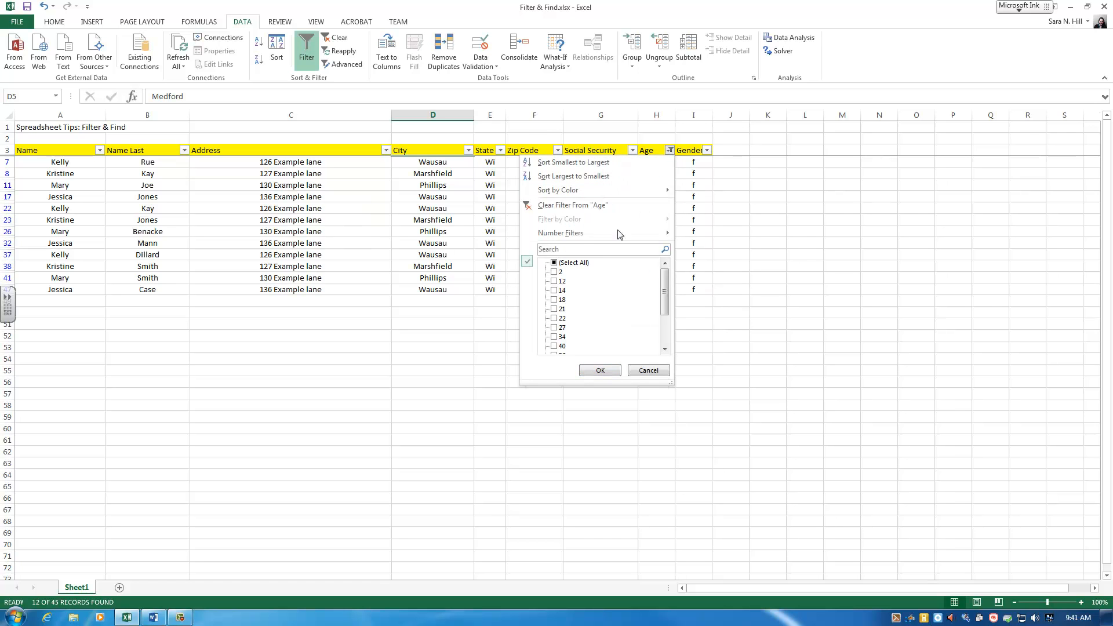
{"action": "left_click", "coordinate": [553, 263]}
{"action": "left_click", "coordinate": [598, 369]}
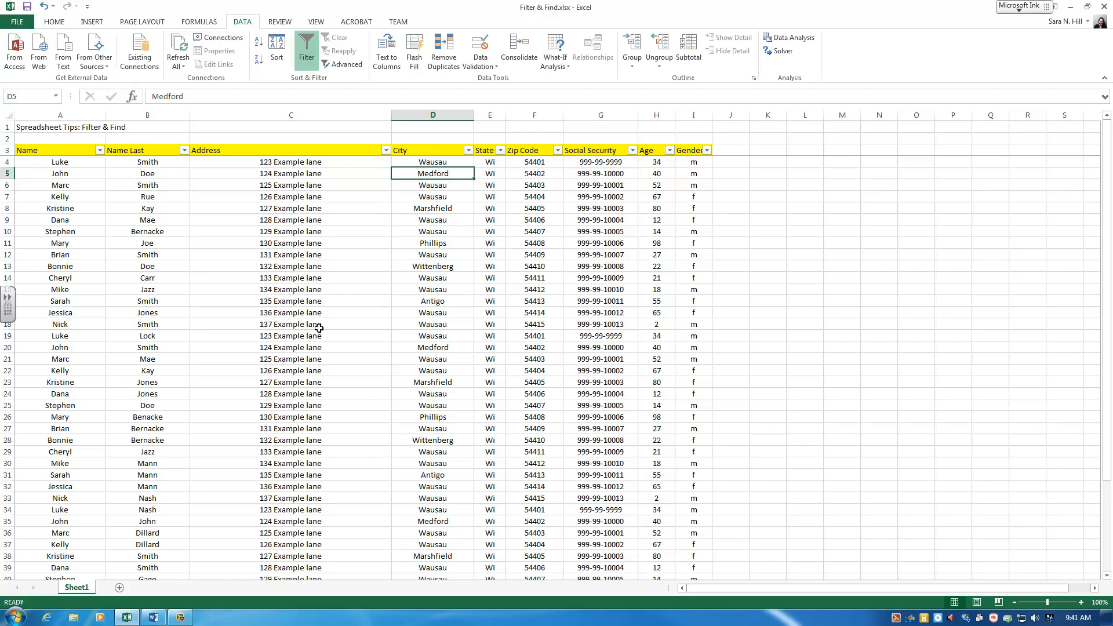
{"action": "left_click", "coordinate": [59, 24]}
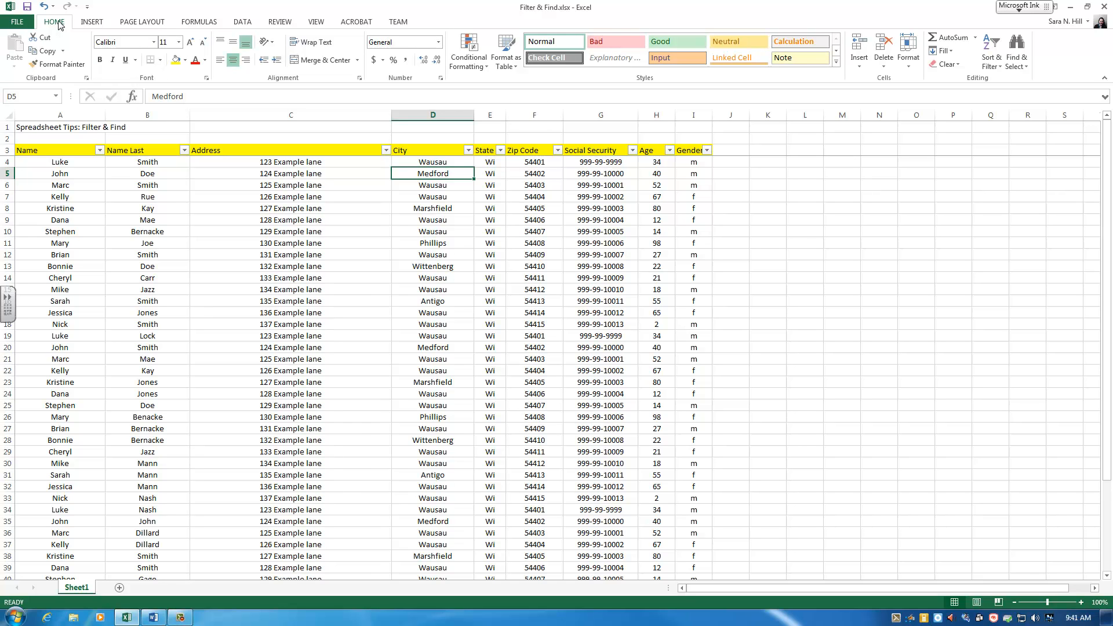
{"action": "left_click", "coordinate": [1020, 59]}
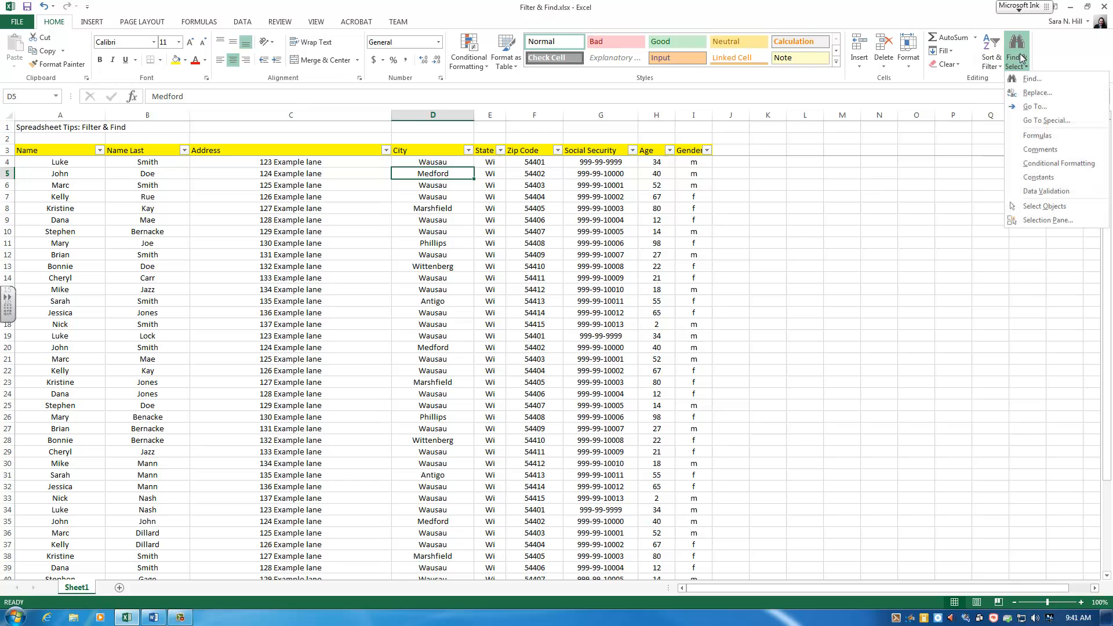
{"action": "left_click", "coordinate": [1026, 83]}
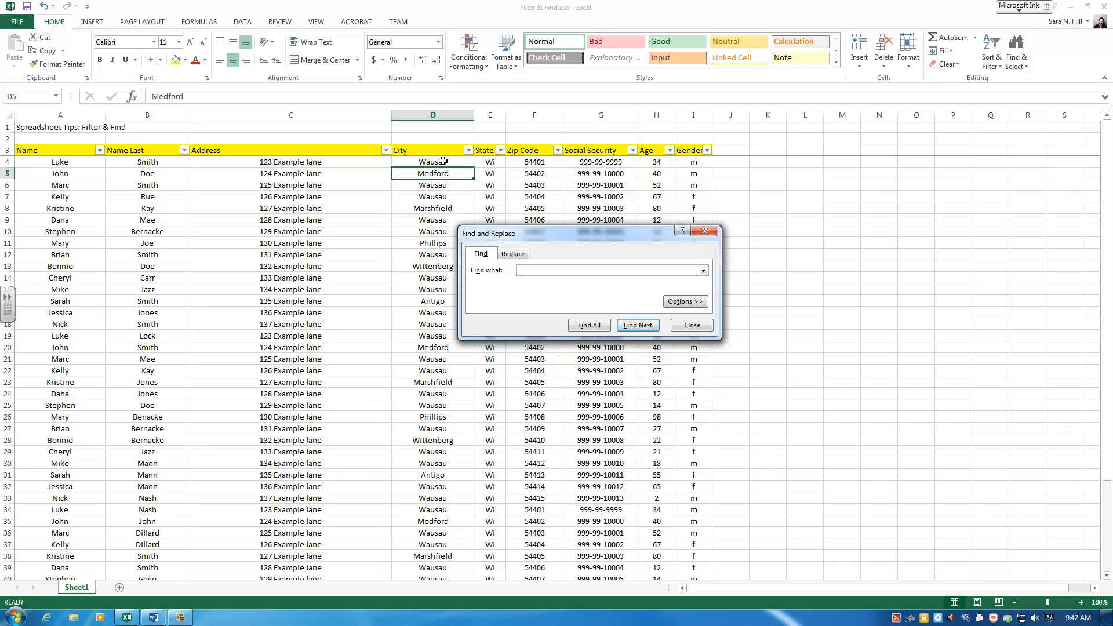
{"action": "left_click", "coordinate": [678, 326]}
Step: Search the sheet for all cells containing Kelly using Find All
{"action": "left_click", "coordinate": [26, 167]}
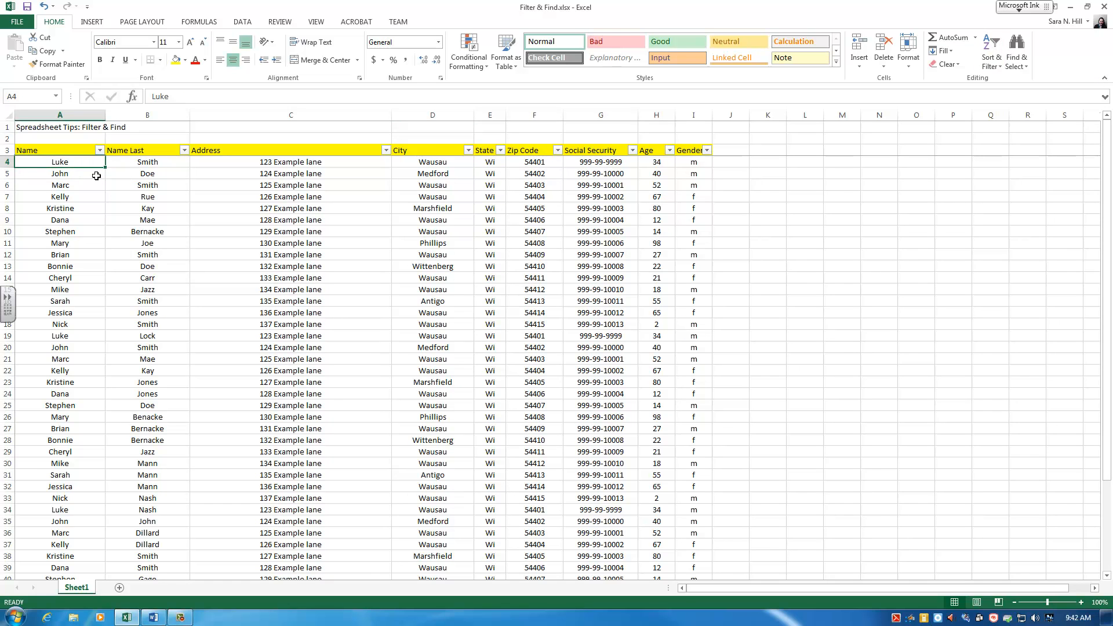
{"action": "left_click", "coordinate": [1017, 50]}
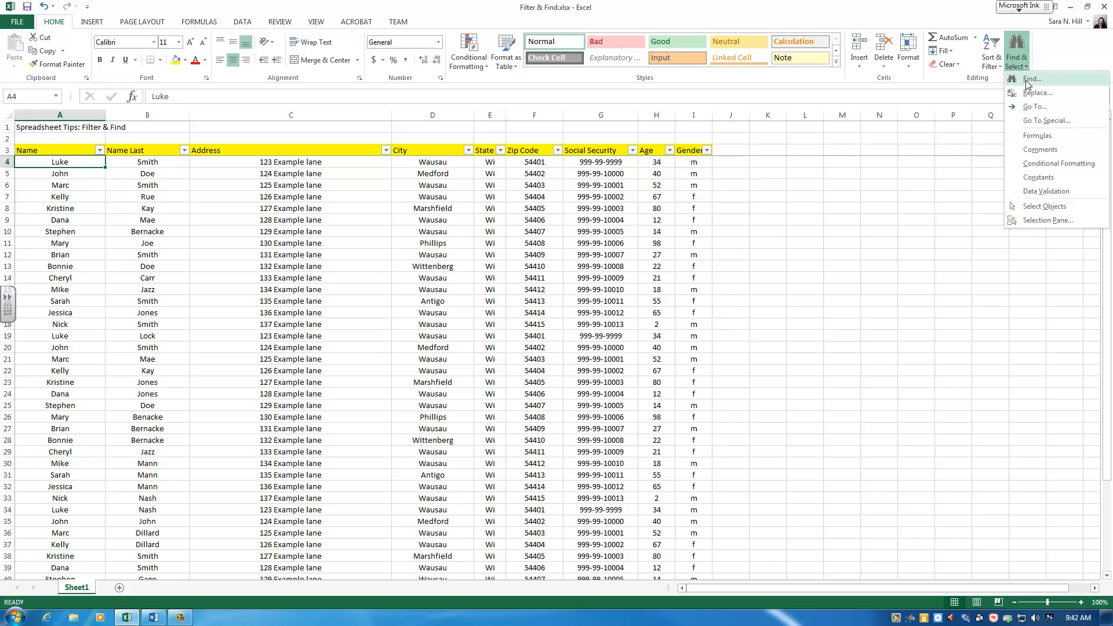
{"action": "left_click", "coordinate": [1038, 81]}
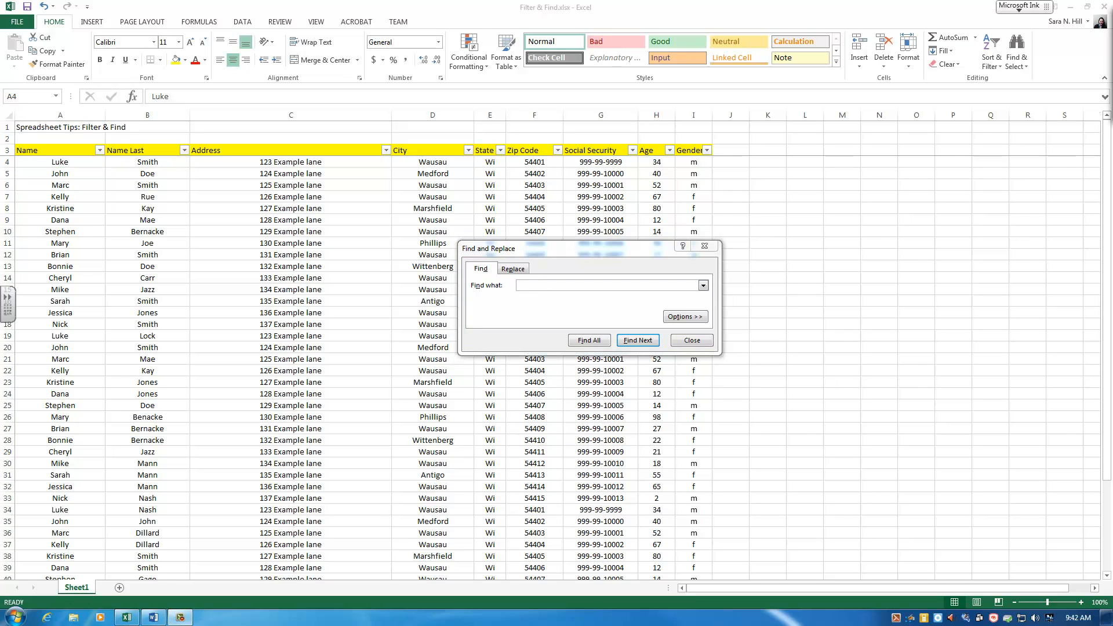
{"action": "left_click", "coordinate": [518, 322]}
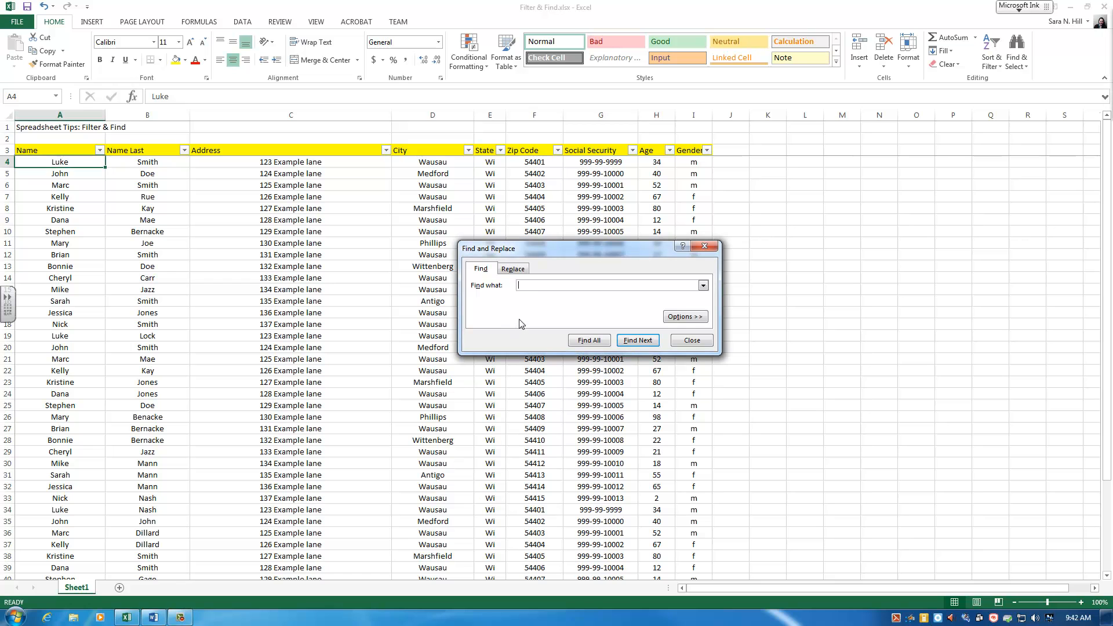
{"action": "type", "text": "Kelly"}
{"action": "left_click", "coordinate": [586, 342]}
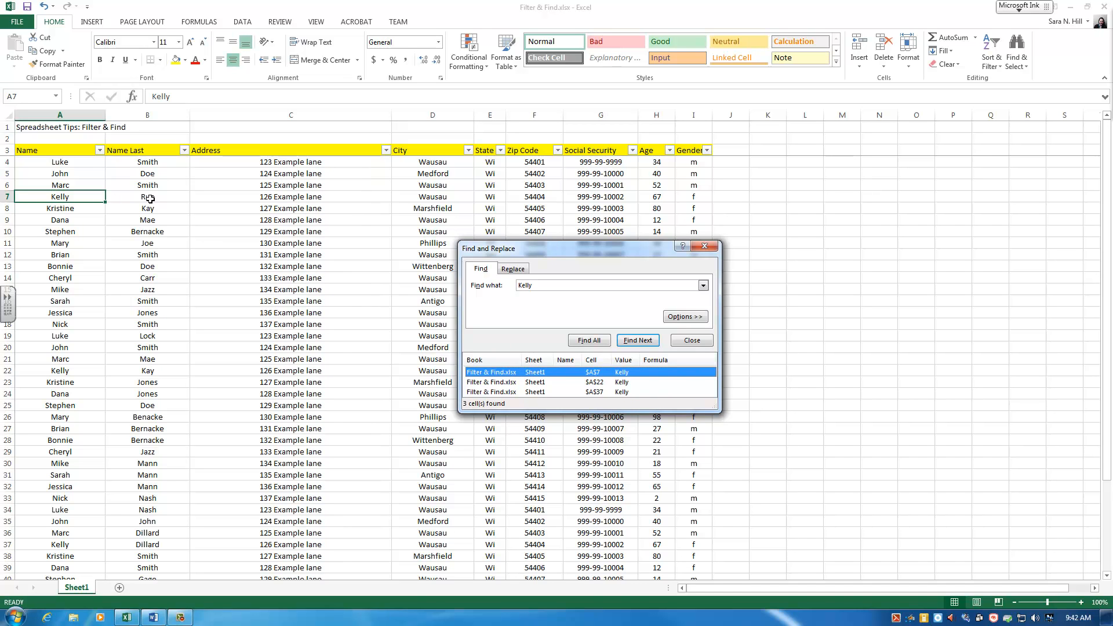
Step: Step through the Kelly matches with Find Next, then close the Find and Replace dialog
{"action": "left_click", "coordinate": [651, 344]}
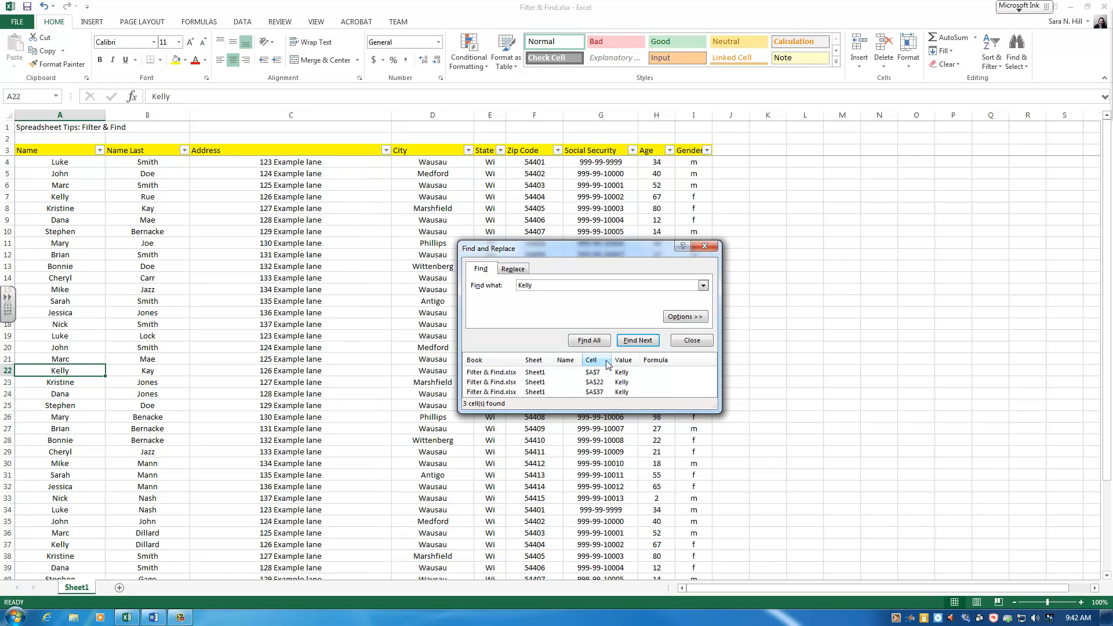
{"action": "left_click", "coordinate": [635, 342]}
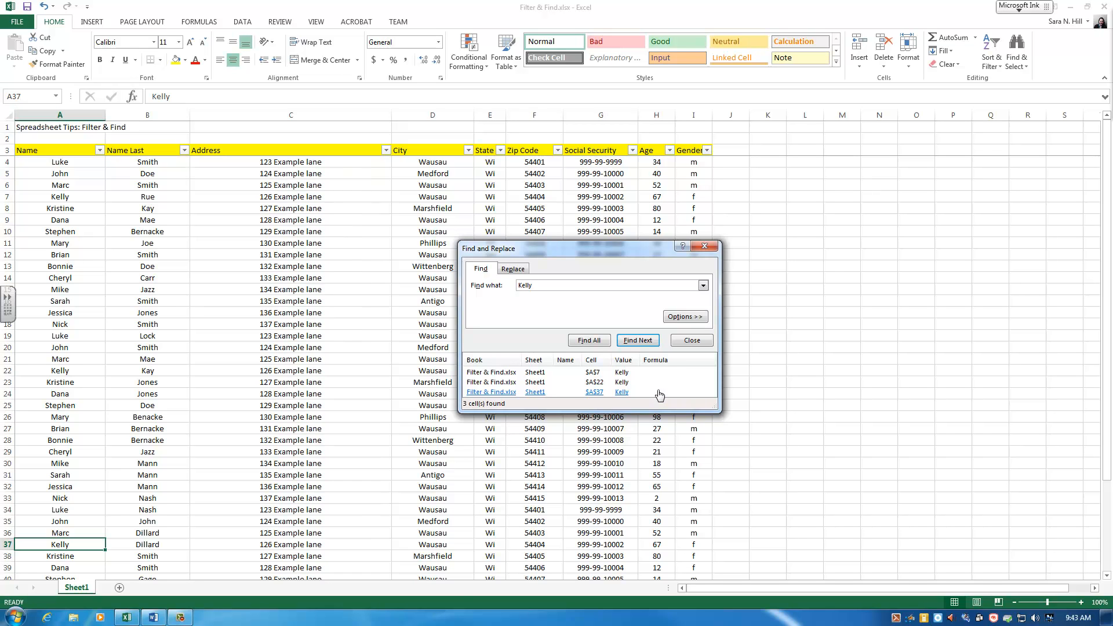
{"action": "left_click", "coordinate": [692, 342]}
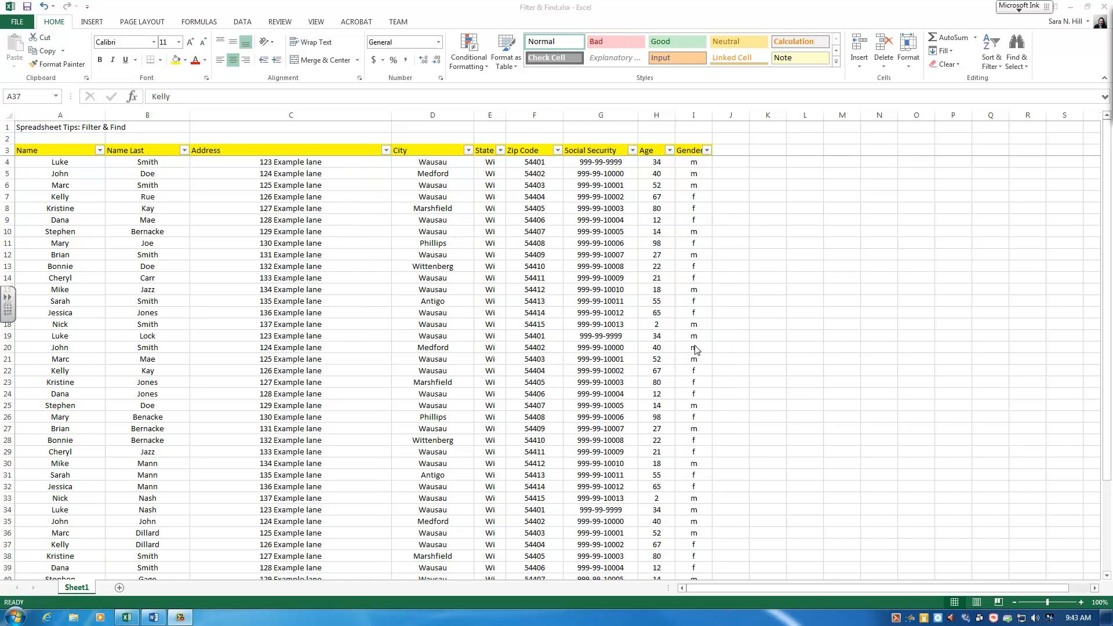